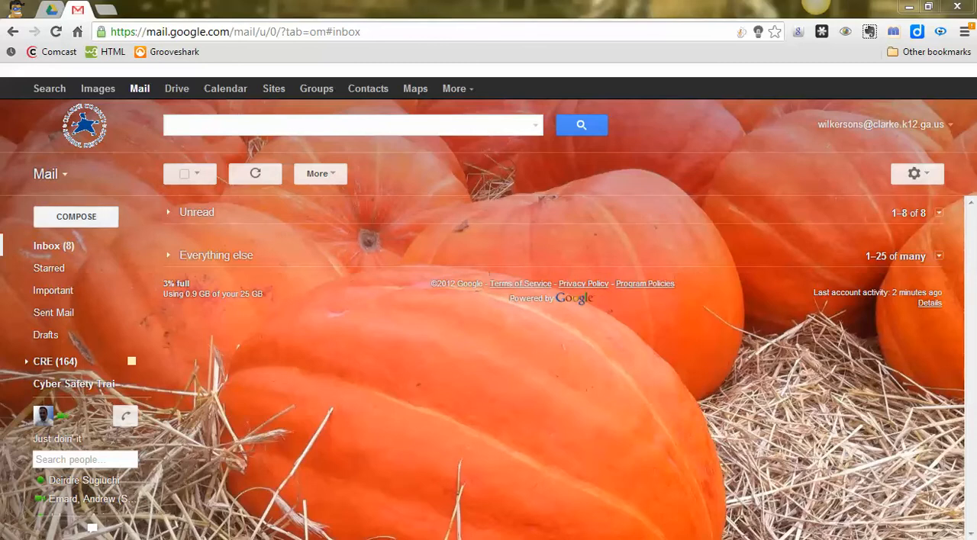
Start a new email and add the first two school district contacts as recipients by surname
{"action": "left_click", "coordinate": [76, 217]}
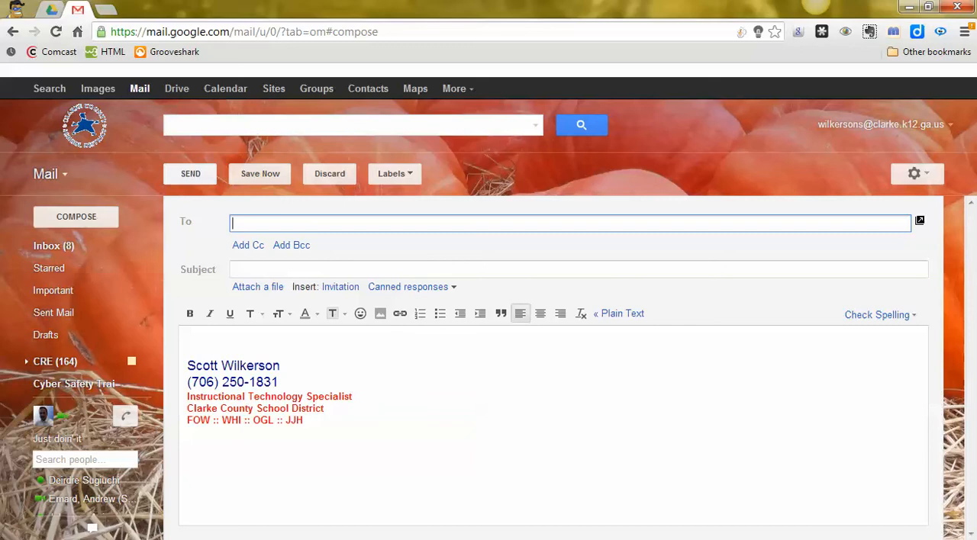
{"action": "type", "text": "dunne"}
{"action": "key", "text": "Return"}
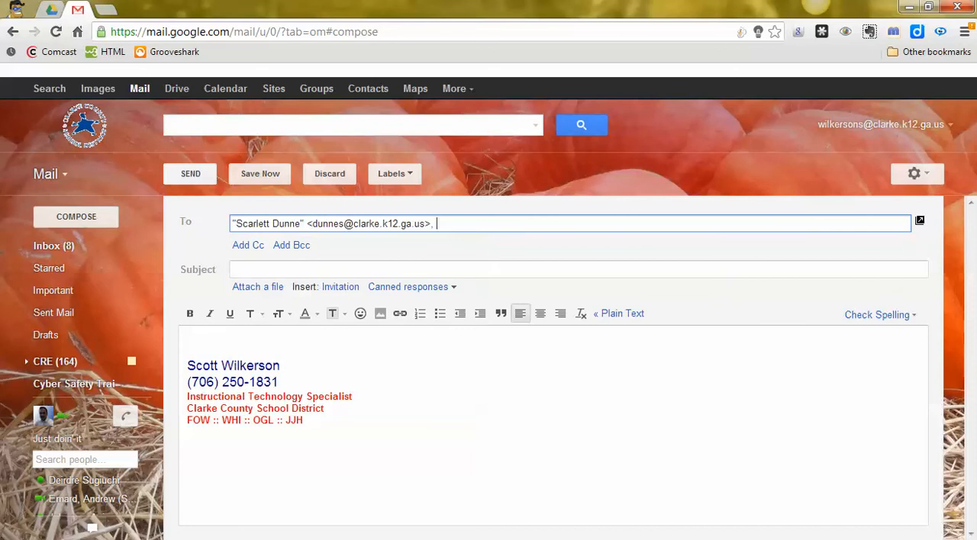
{"action": "type", "text": "frazier"}
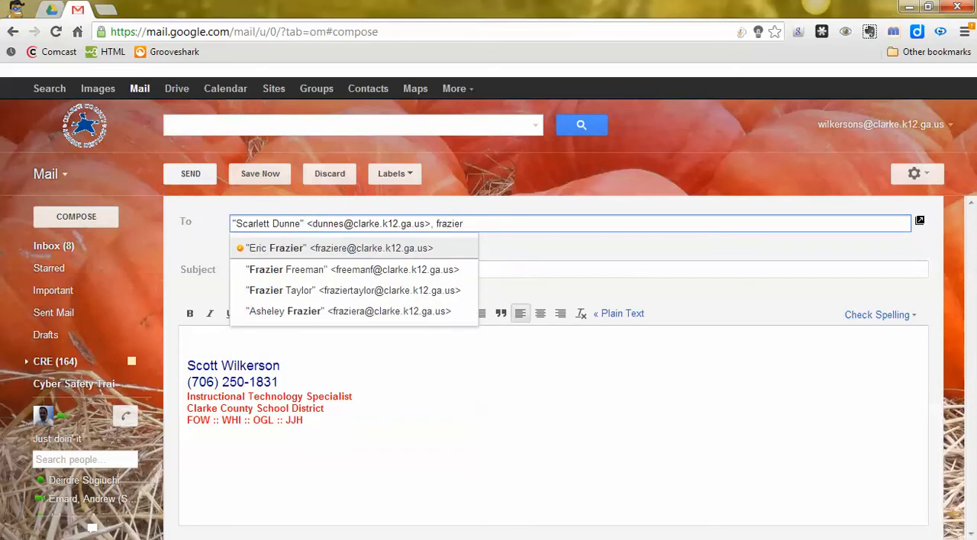
{"action": "key", "text": "Return"}
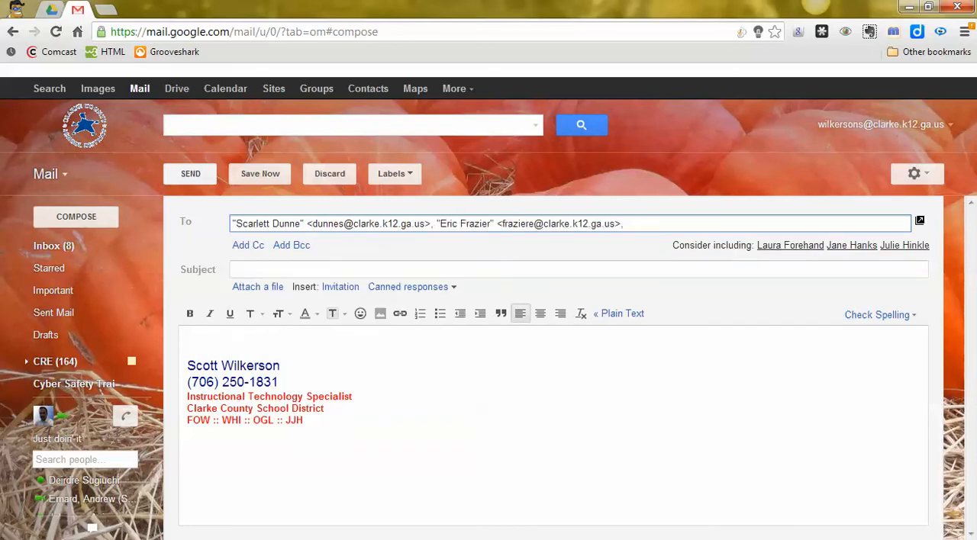
Add a third school district contact as a recipient, looked up by surname plus first initial
{"action": "type", "text": "porter"}
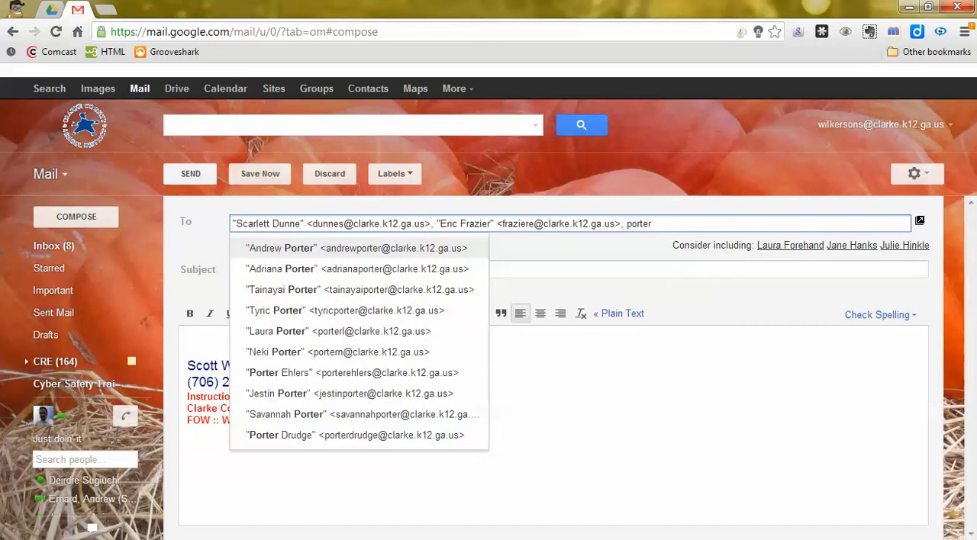
{"action": "key", "text": "Down"}
{"action": "key", "text": "Down"}
{"action": "key", "text": "Down"}
{"action": "key", "text": "Down"}
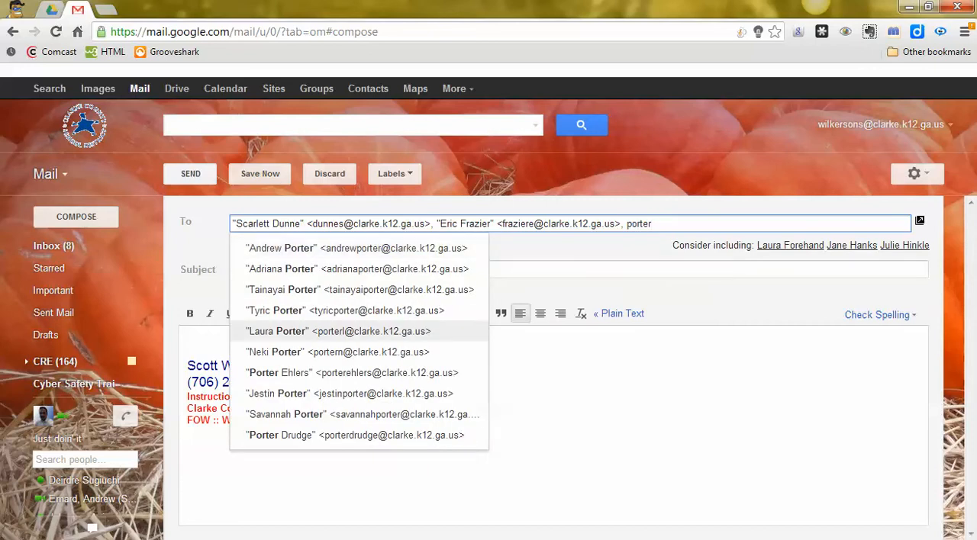
{"action": "key", "text": "Up"}
{"action": "key", "text": "Up"}
{"action": "key", "text": "Up"}
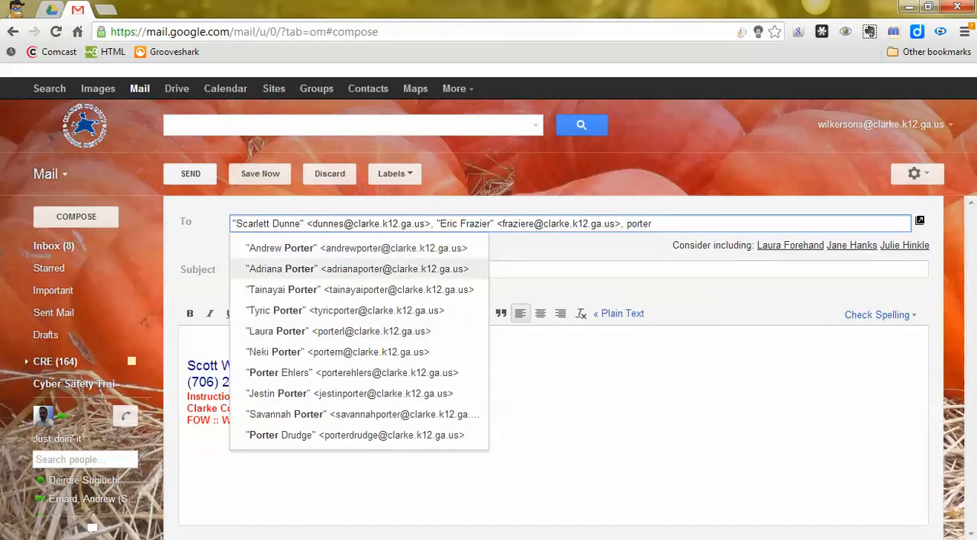
{"action": "type", "text": "l"}
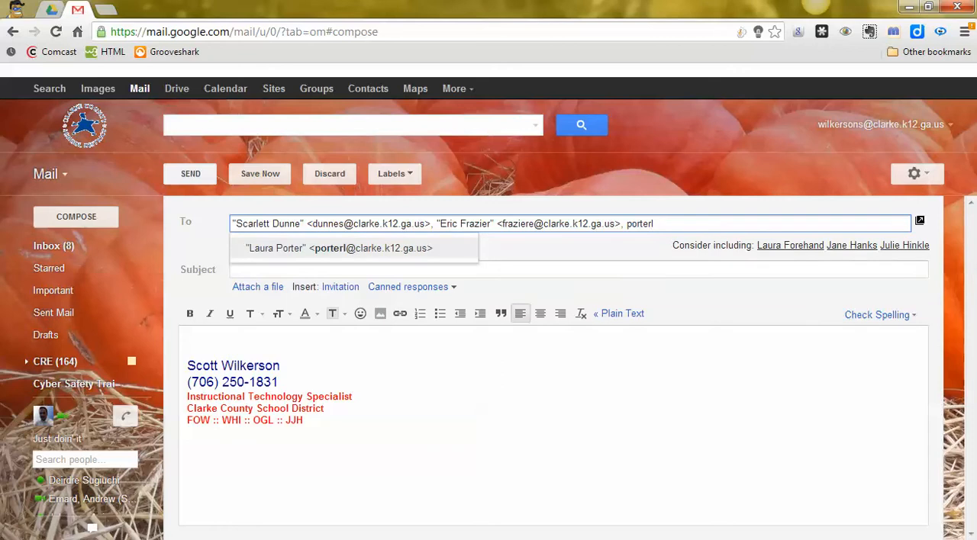
{"action": "key", "text": "Return"}
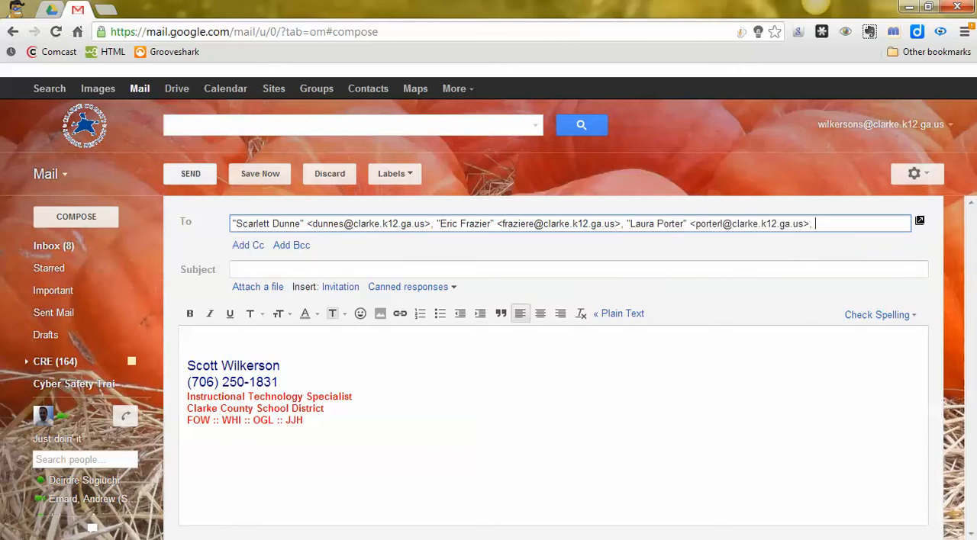
Copy the full list of three recipient addresses from the email draft
{"action": "left_click_drag", "start_coordinate": [232, 224], "coordinate": [815, 223]}
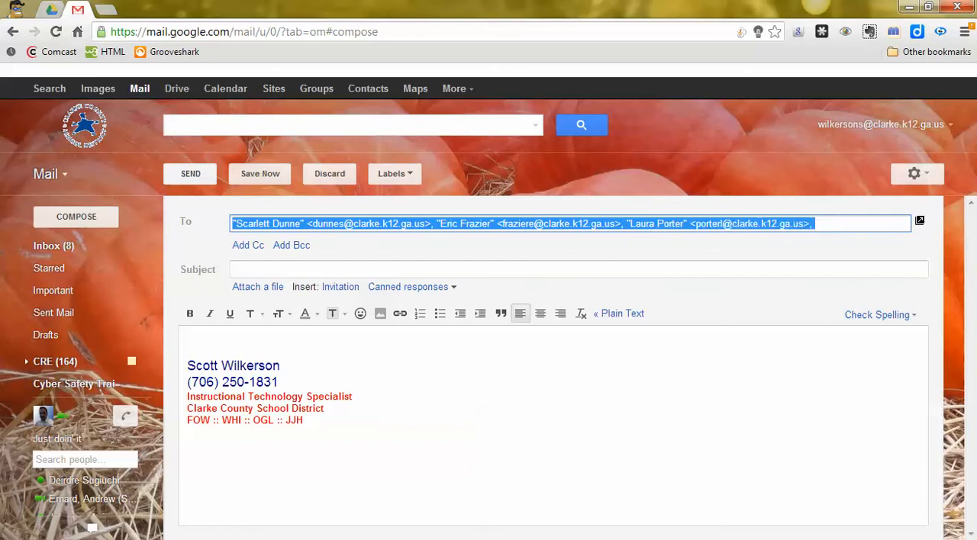
{"action": "right_click", "coordinate": [600, 220]}
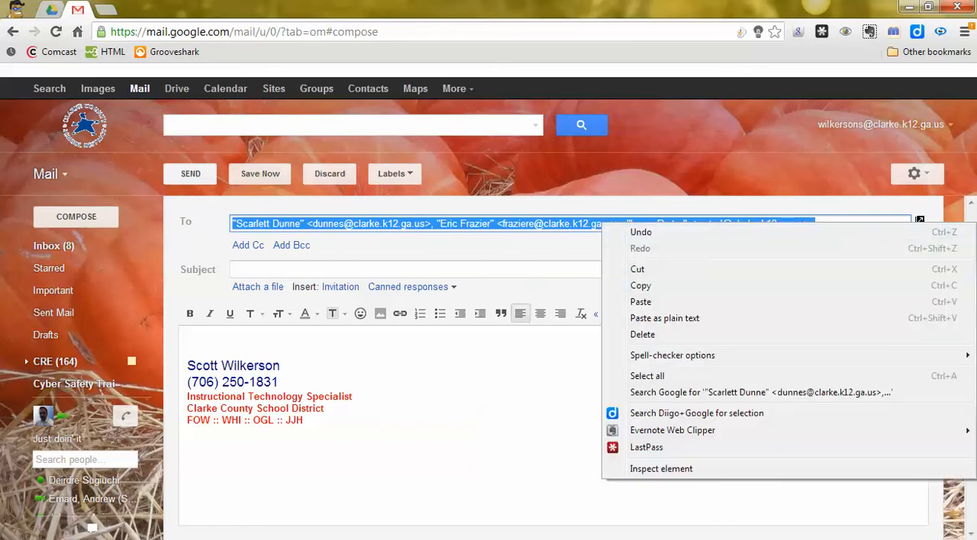
{"action": "left_click", "coordinate": [633, 288]}
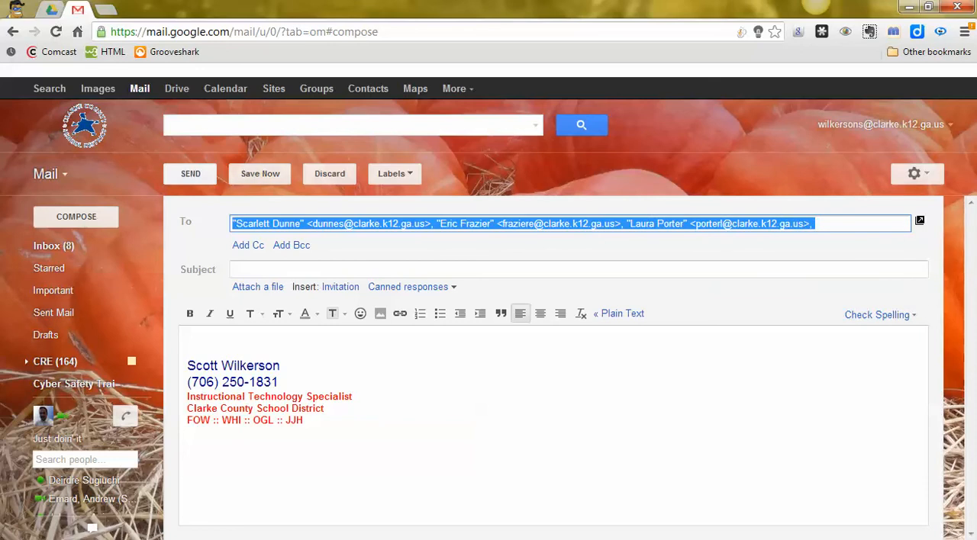
Create a new contact group in Contacts, named with the teacher's surname followed by "Homeroom"
{"action": "left_click", "coordinate": [51, 174]}
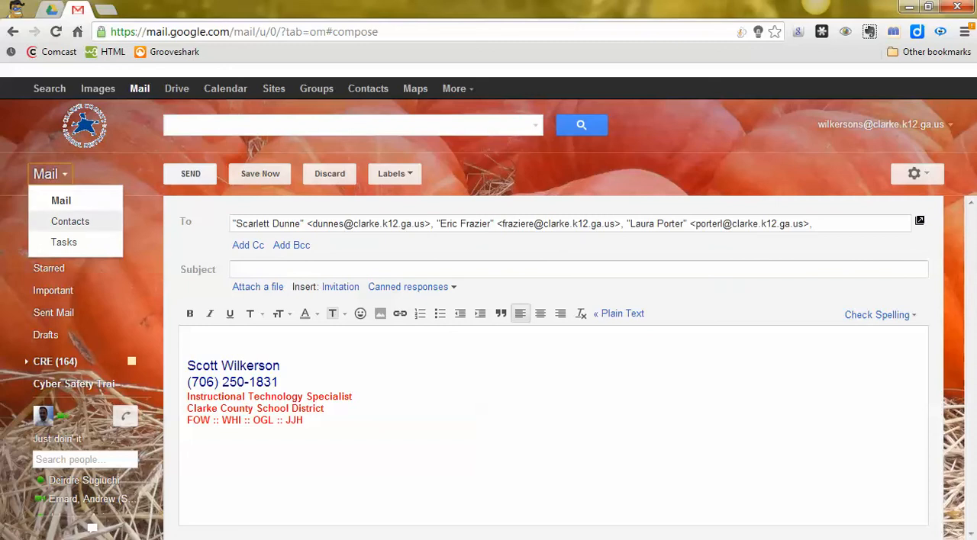
{"action": "left_click", "coordinate": [70, 221]}
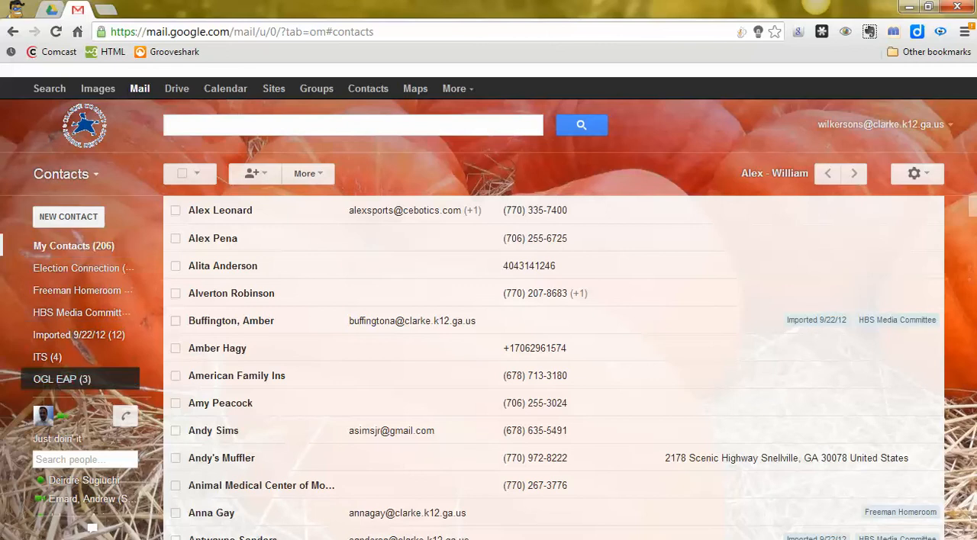
{"action": "mouse_move", "coordinate": [62, 380]}
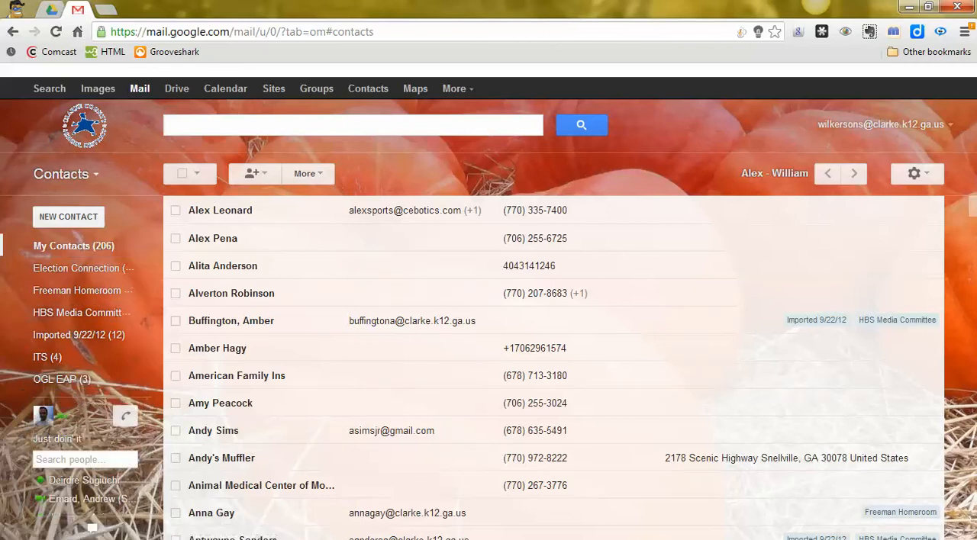
{"action": "mouse_move", "coordinate": [71, 269]}
{"action": "mouse_move", "coordinate": [76, 335]}
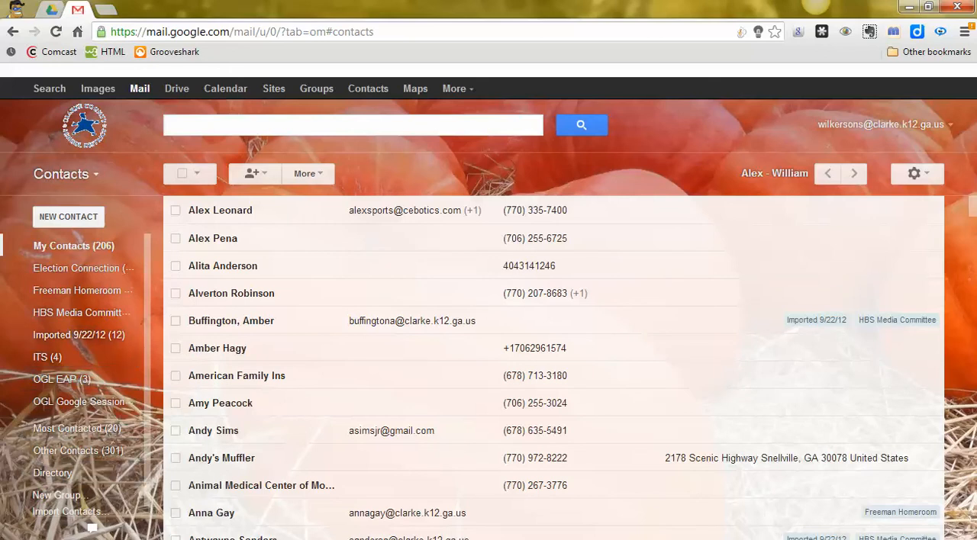
{"action": "left_click", "coordinate": [55, 495]}
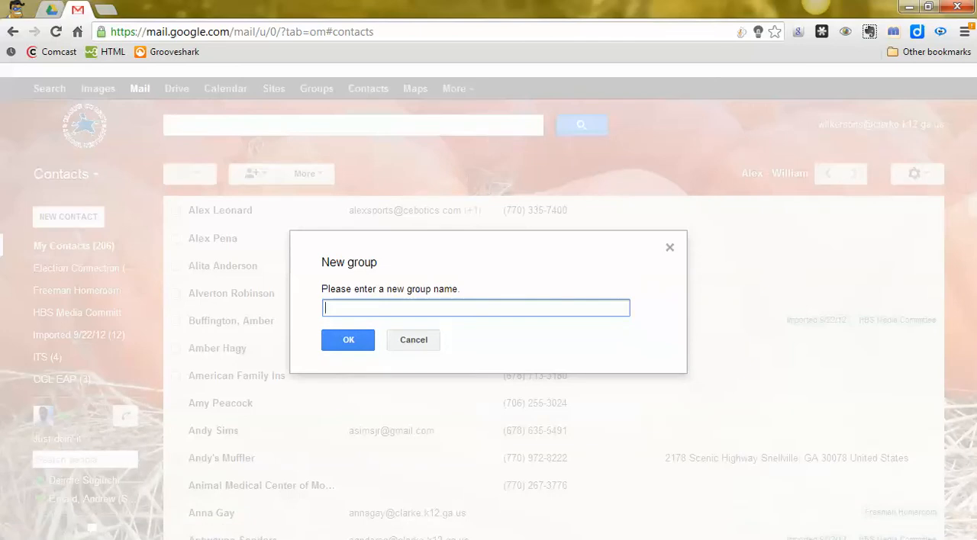
{"action": "type", "text": "Porter Homeroom"}
{"action": "key", "text": "Return"}
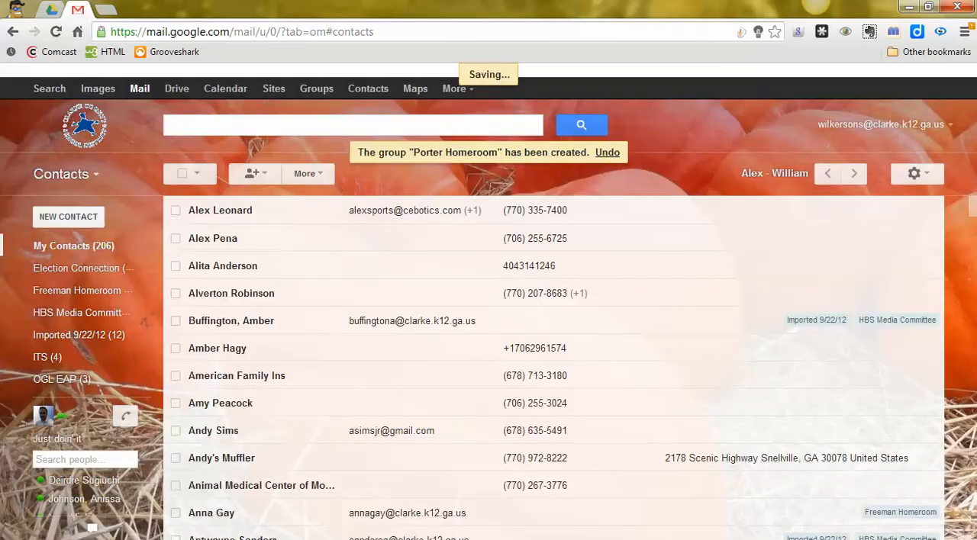
Add the three copied recipient addresses as members of the new homeroom contact group
{"action": "mouse_move", "coordinate": [84, 313]}
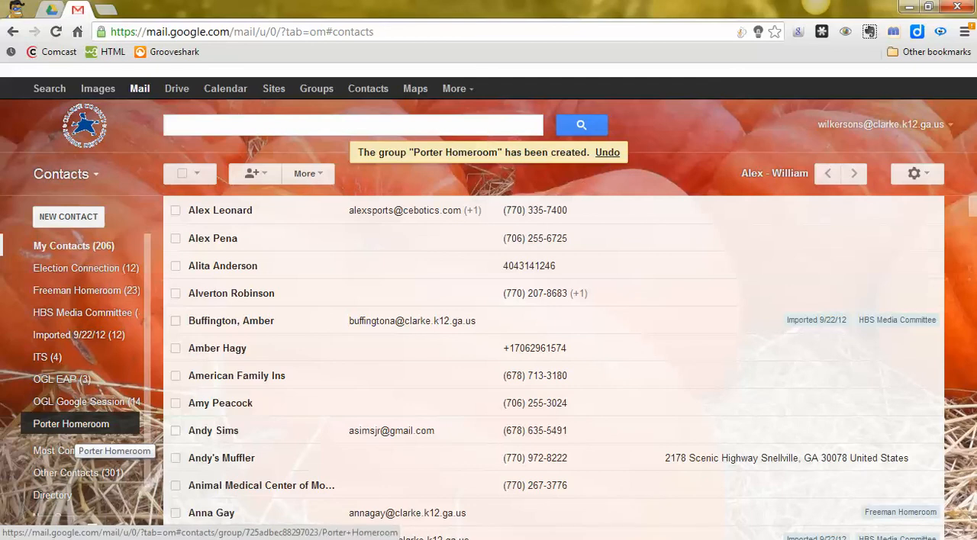
{"action": "left_click", "coordinate": [71, 424]}
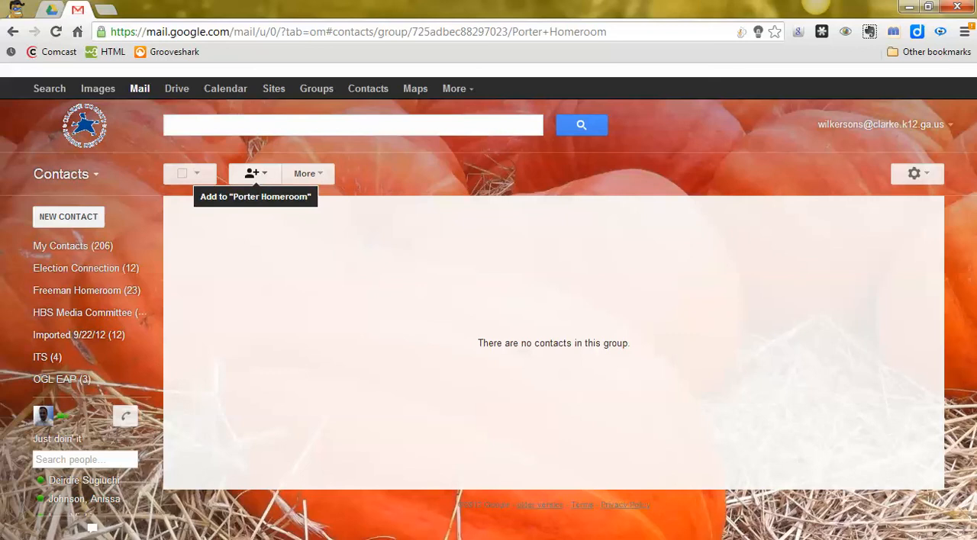
{"action": "left_click", "coordinate": [254, 173]}
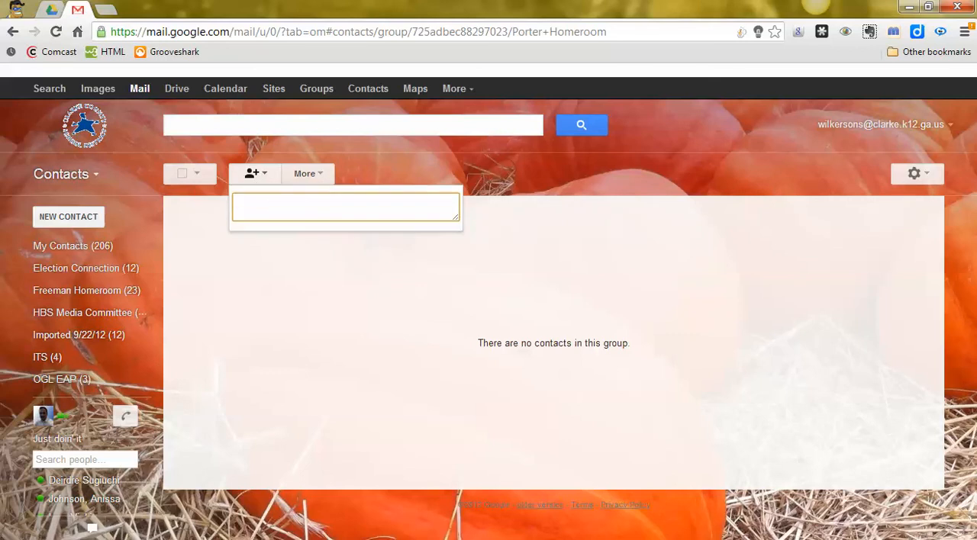
{"action": "right_click", "coordinate": [264, 204]}
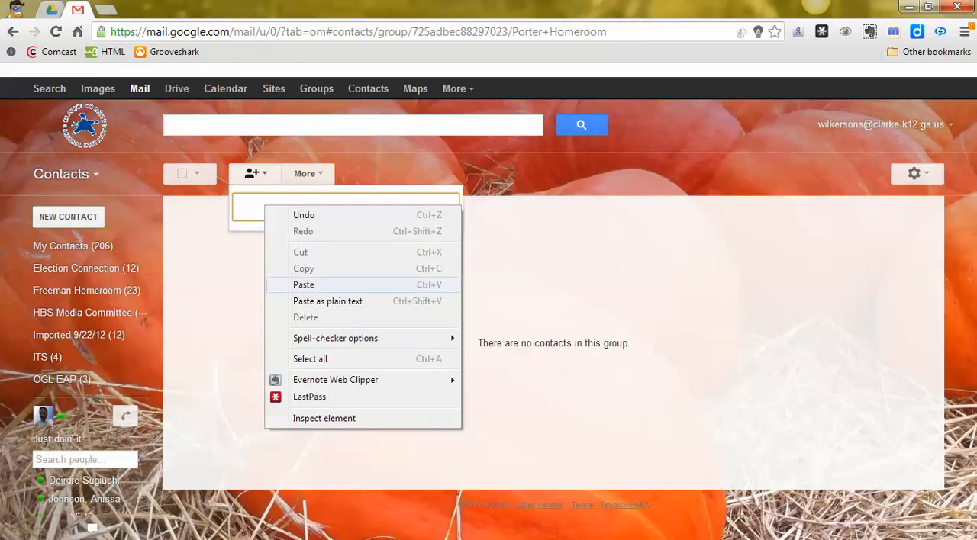
{"action": "left_click", "coordinate": [303, 285]}
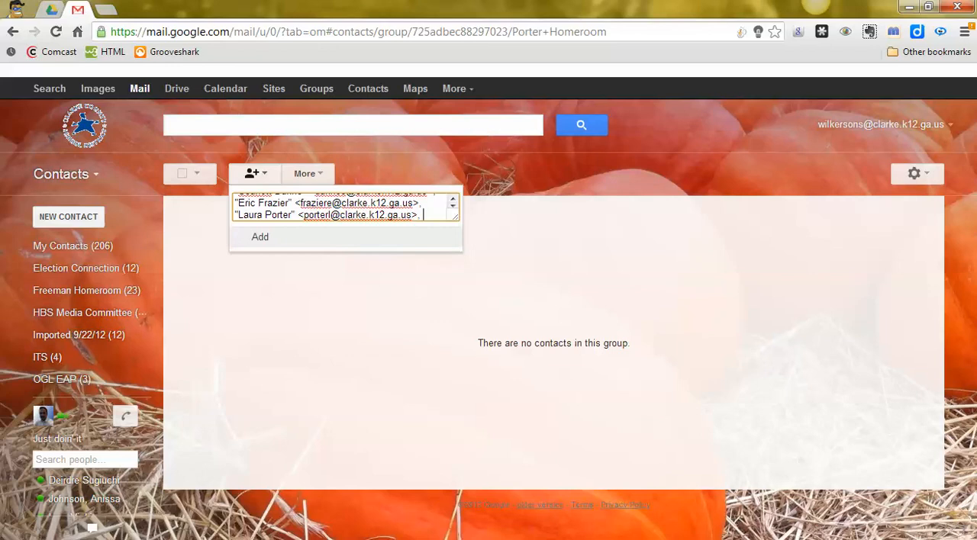
{"action": "left_click", "coordinate": [259, 236]}
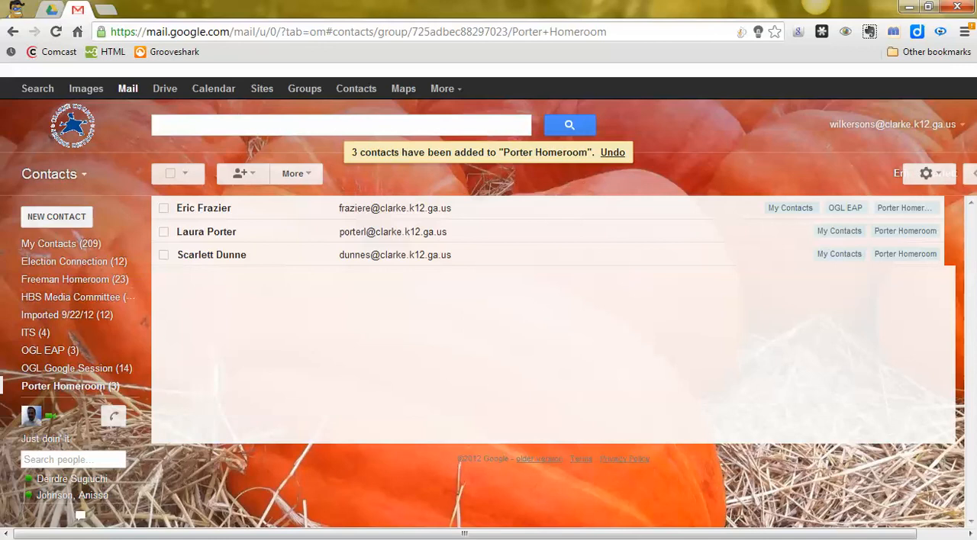
Return to the mail view and discard the email draft holding the three individually entered recipients
{"action": "left_click", "coordinate": [54, 174]}
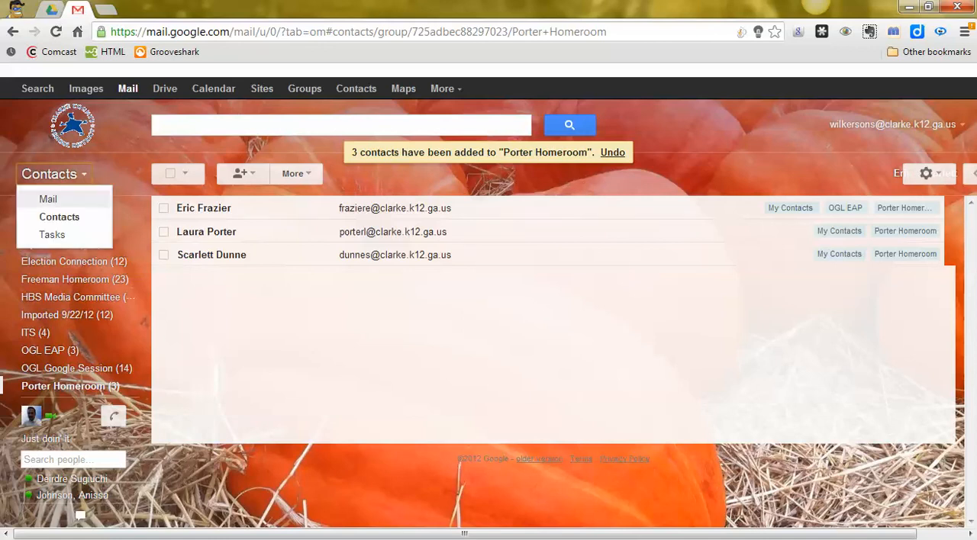
{"action": "left_click", "coordinate": [48, 199]}
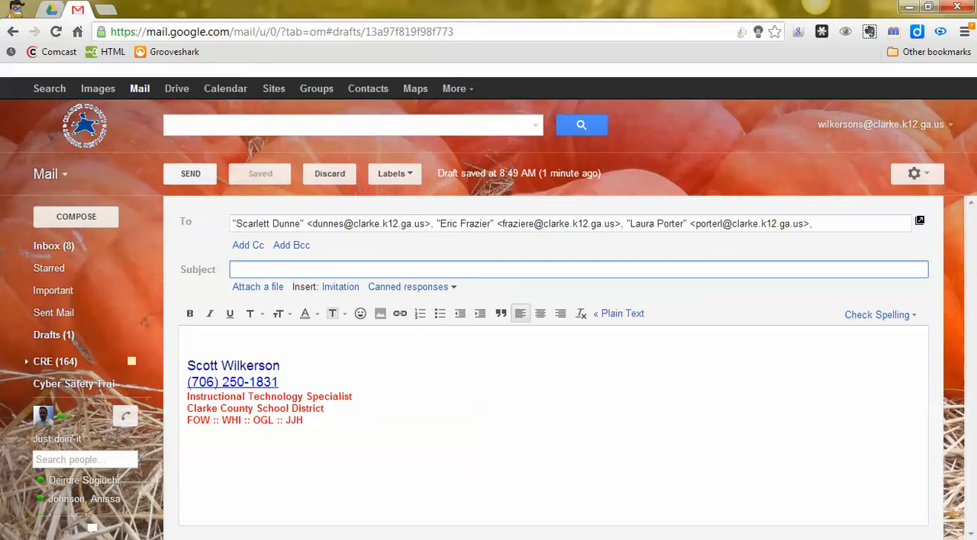
{"action": "left_click", "coordinate": [330, 174]}
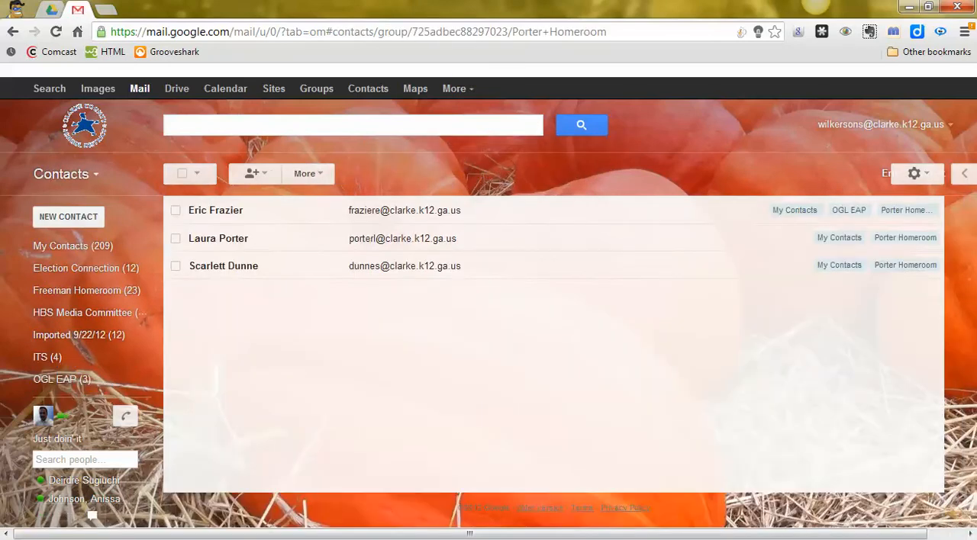
Compose a new email from the mail view and address it to the new homeroom contact group
{"action": "left_click", "coordinate": [54, 174]}
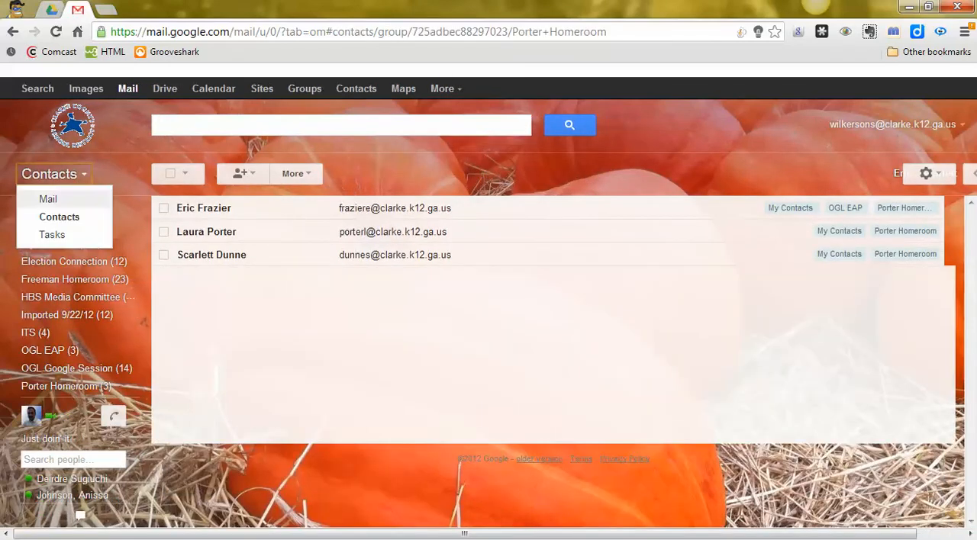
{"action": "left_click", "coordinate": [48, 199]}
{"action": "left_click", "coordinate": [76, 217]}
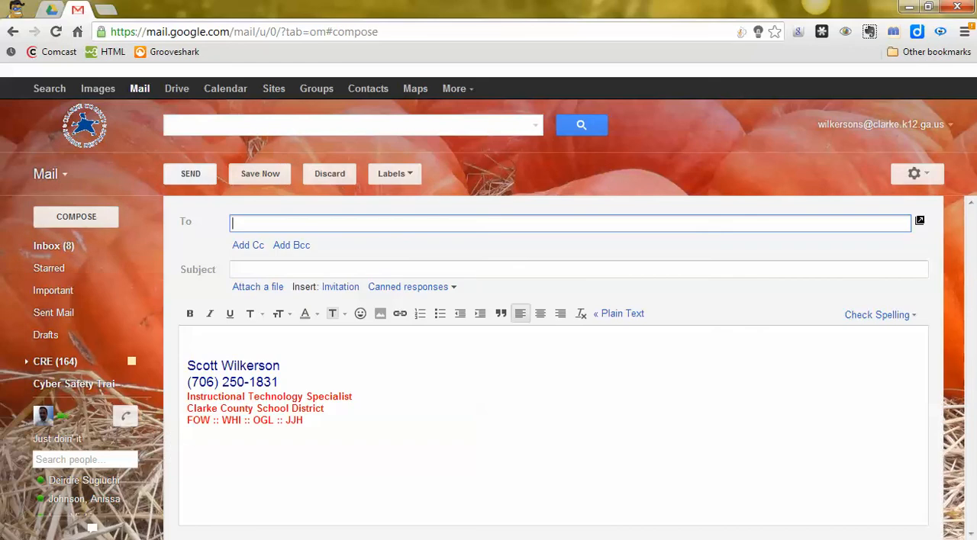
{"action": "type", "text": "por"}
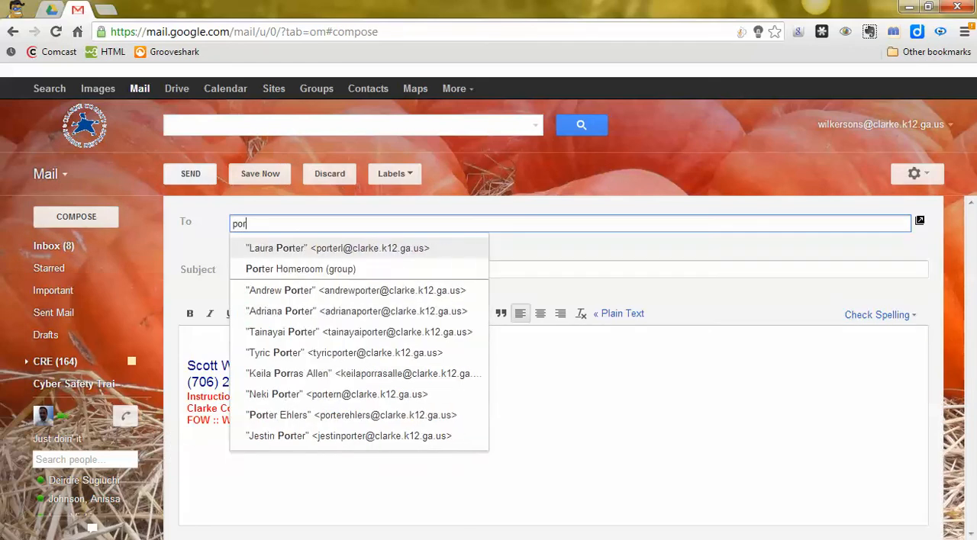
{"action": "type", "text": "ter home"}
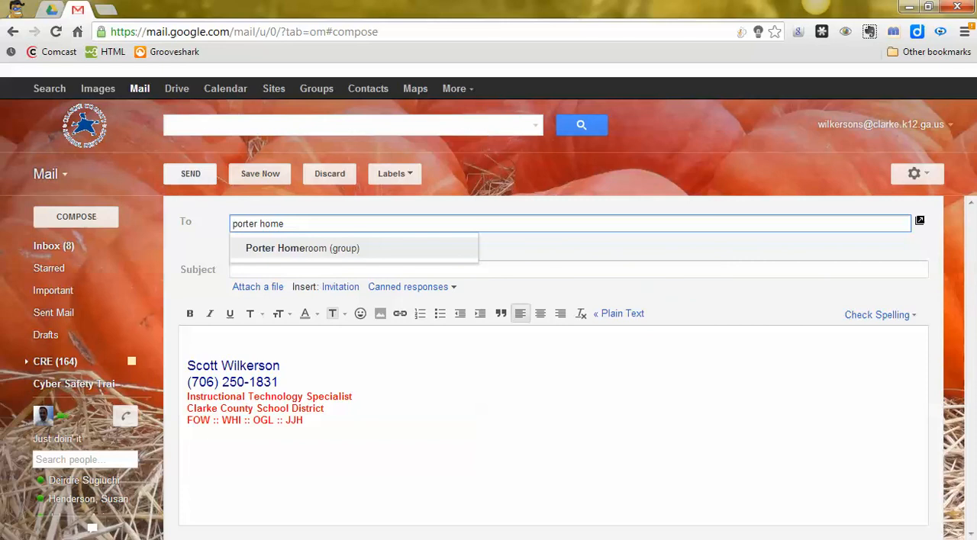
{"action": "key", "text": "Return"}
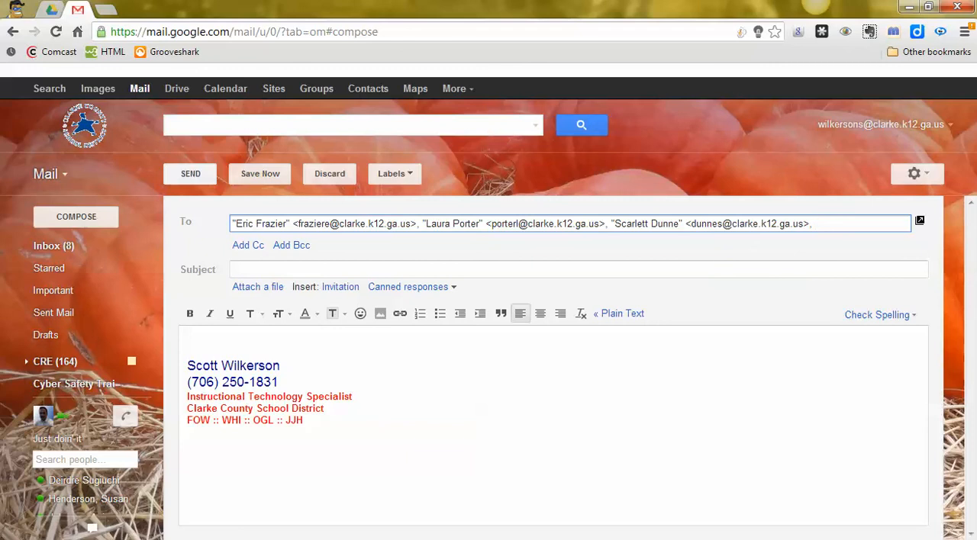
Give the group email the subject "Shared Doc" and send it
{"action": "left_click", "coordinate": [234, 269]}
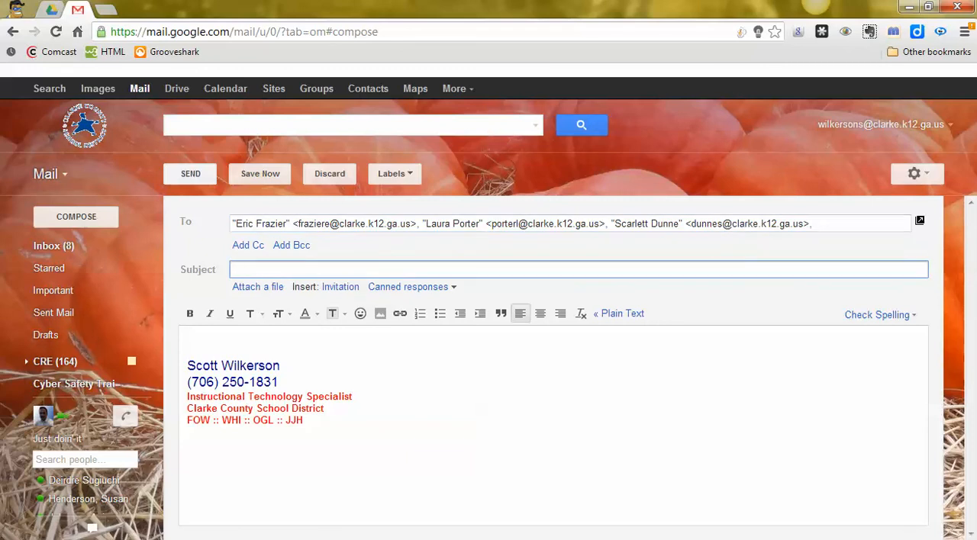
{"action": "type", "text": "Shared Doc"}
{"action": "left_click", "coordinate": [188, 339]}
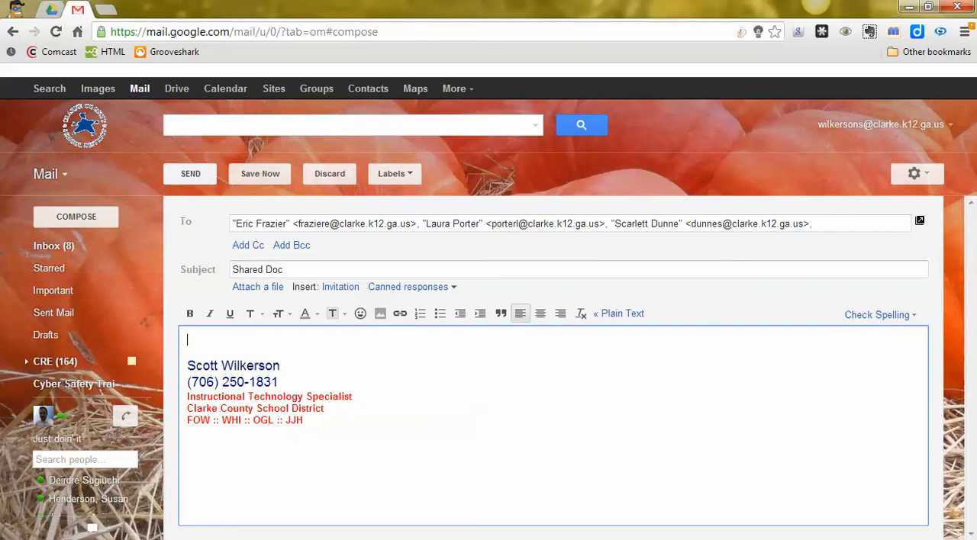
{"action": "left_click", "coordinate": [190, 174]}
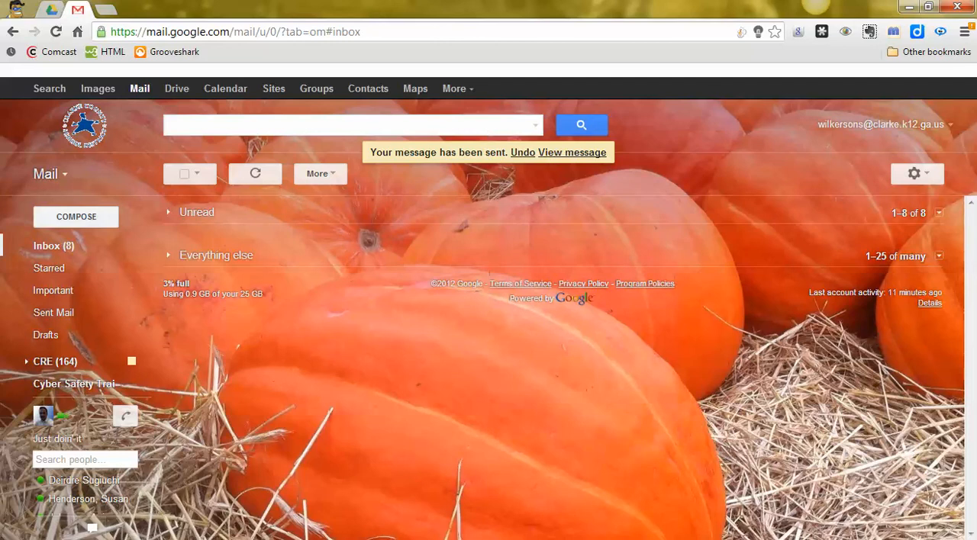
{"action": "left_click", "coordinate": [848, 538]}
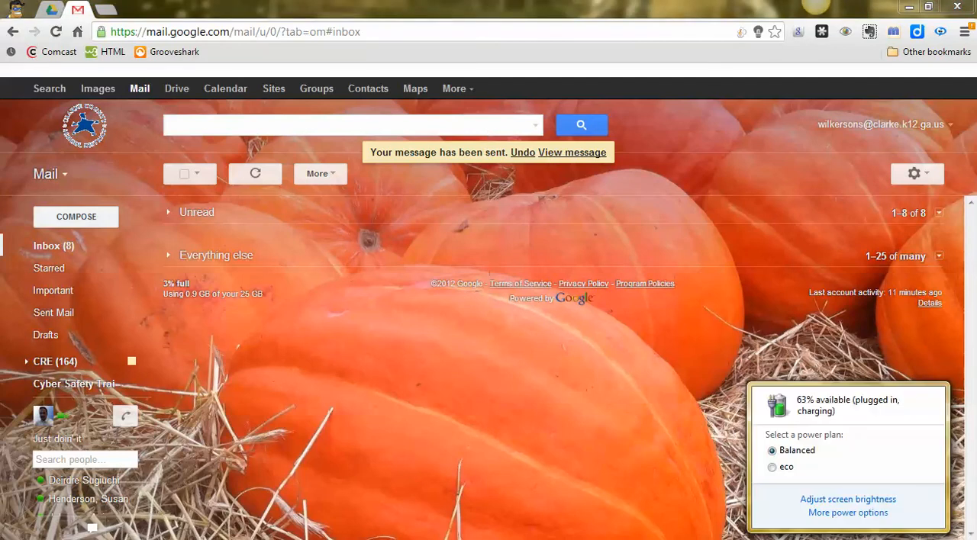
{"action": "left_click", "coordinate": [829, 539]}
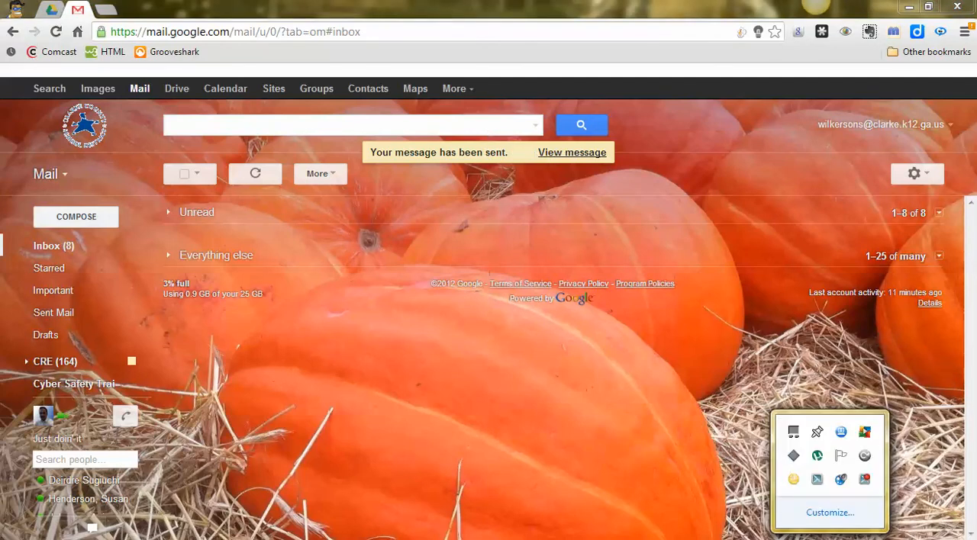